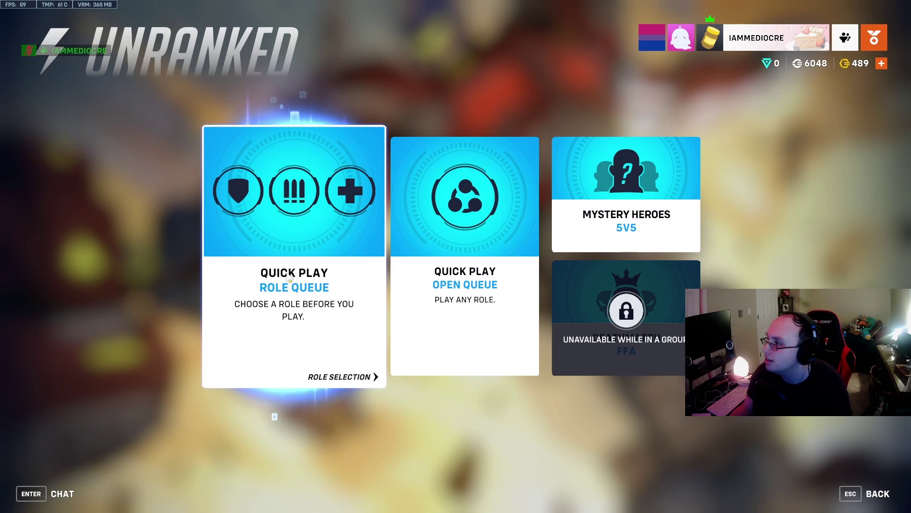
Pick the Quick Play Role Queue card and ready up with Damage selected
{"action": "left_click", "coordinate": [273, 311]}
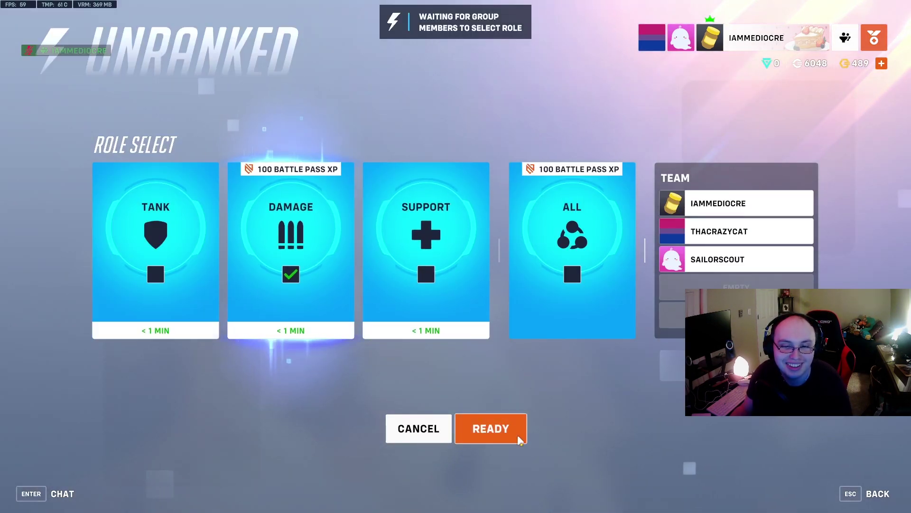
{"action": "left_click", "coordinate": [517, 434]}
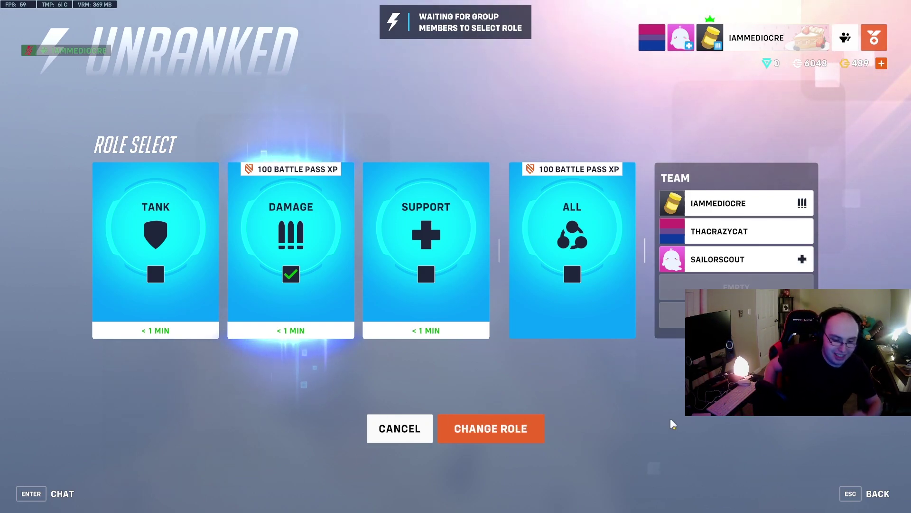